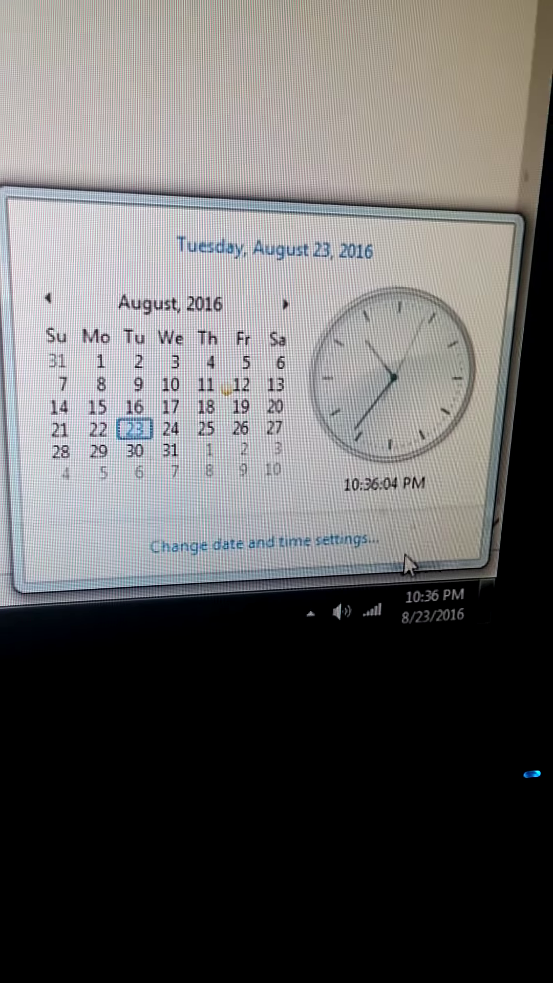
Flip the calendar between August and September 2016, then reopen it on August 23
click(210, 459)
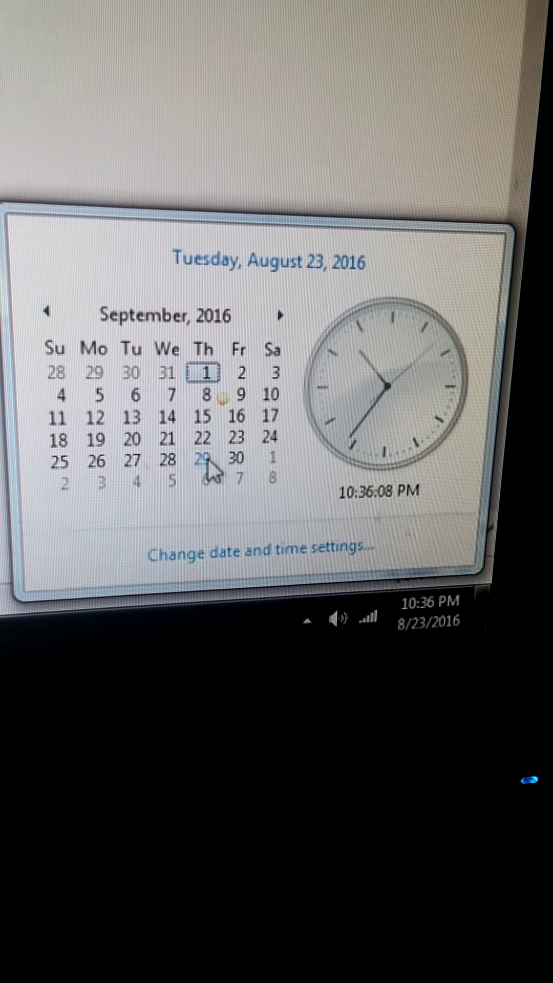
click(45, 315)
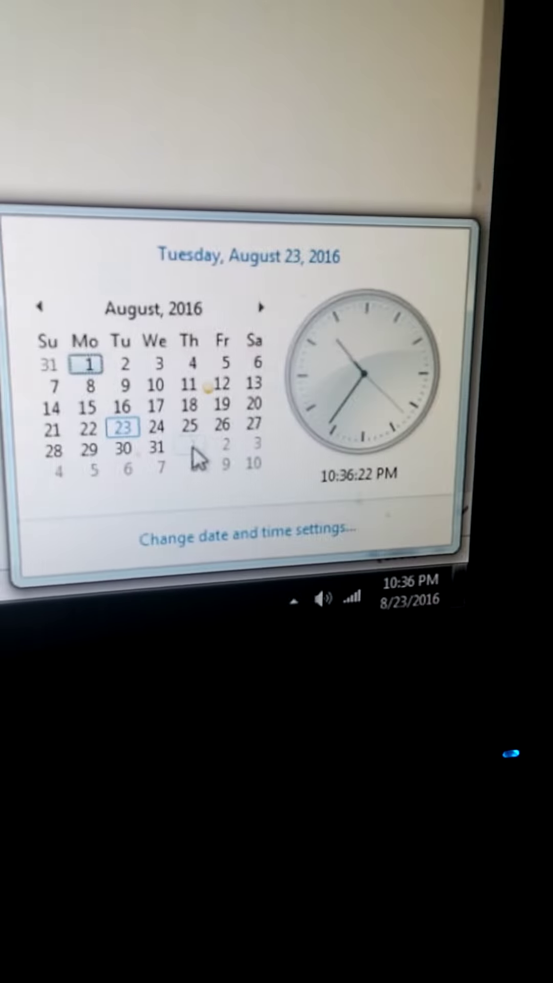
click(281, 325)
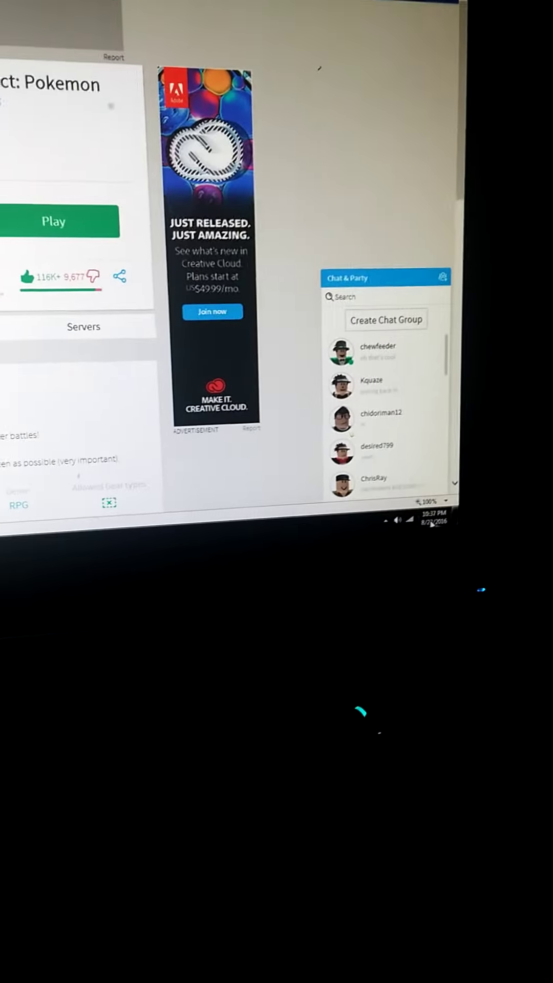
click(496, 442)
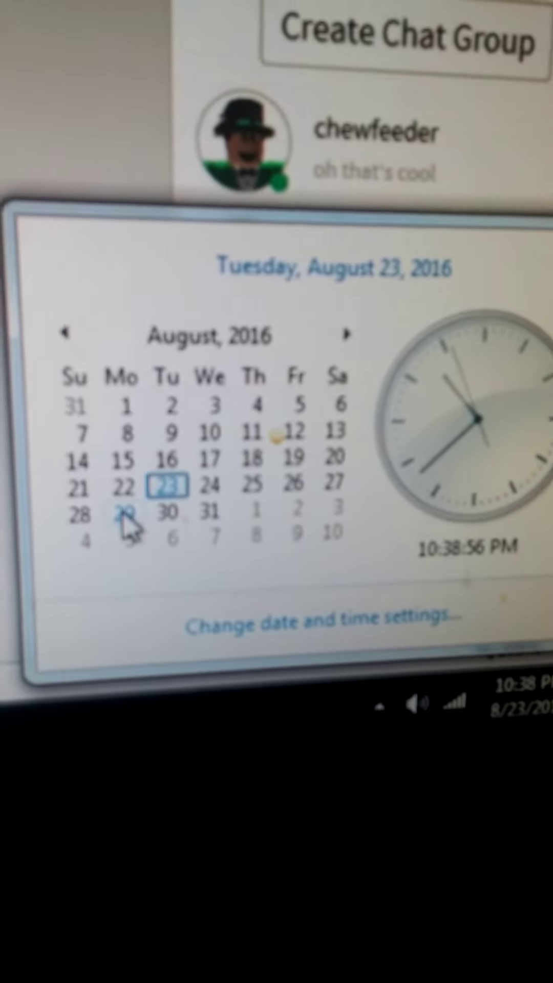
Advance the calendar from August through September 2016 to October 2016
click(346, 313)
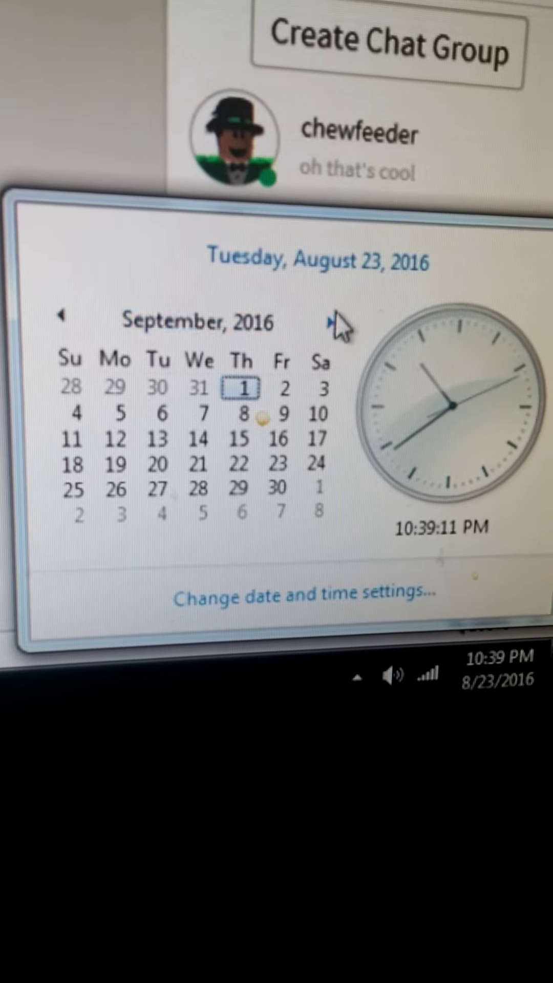
click(336, 327)
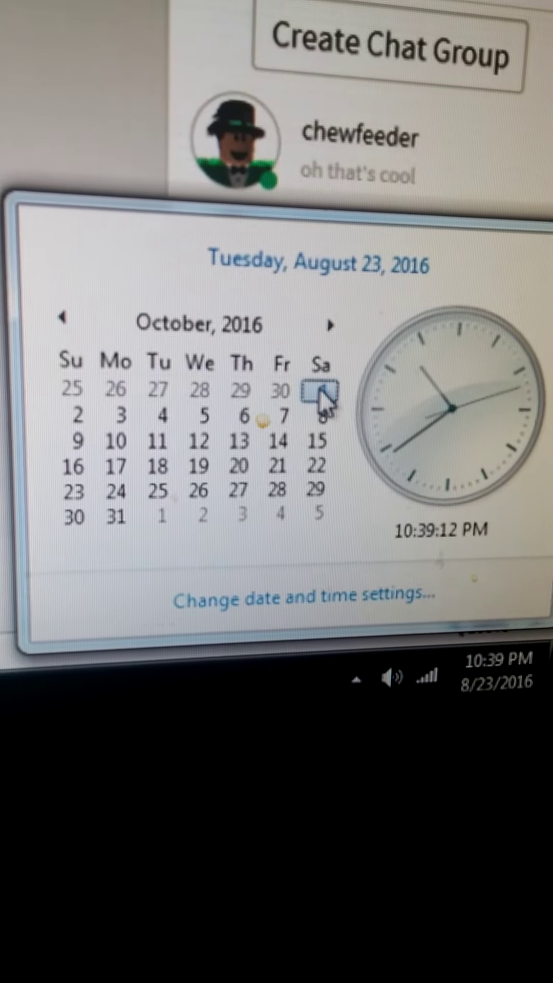